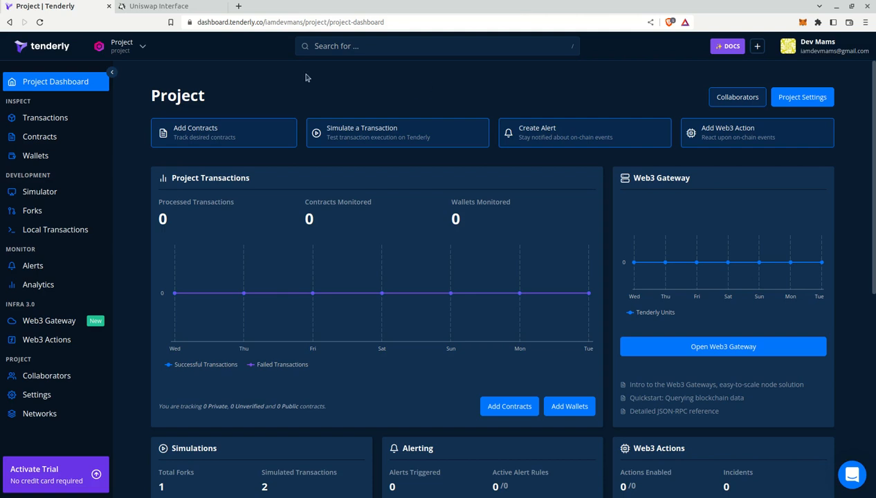
Start a new custom-contract simulation and ready its Address, Input Data and From fields
{"action": "left_click", "coordinate": [43, 193]}
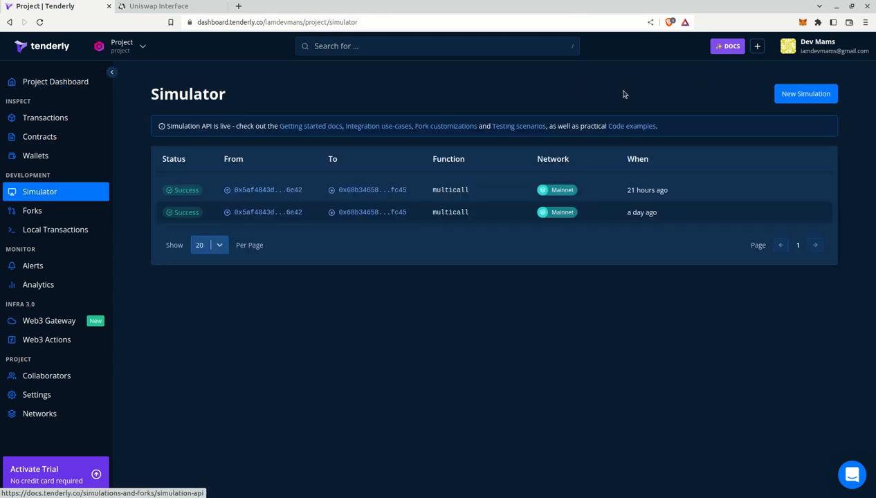
{"action": "left_click", "coordinate": [791, 97]}
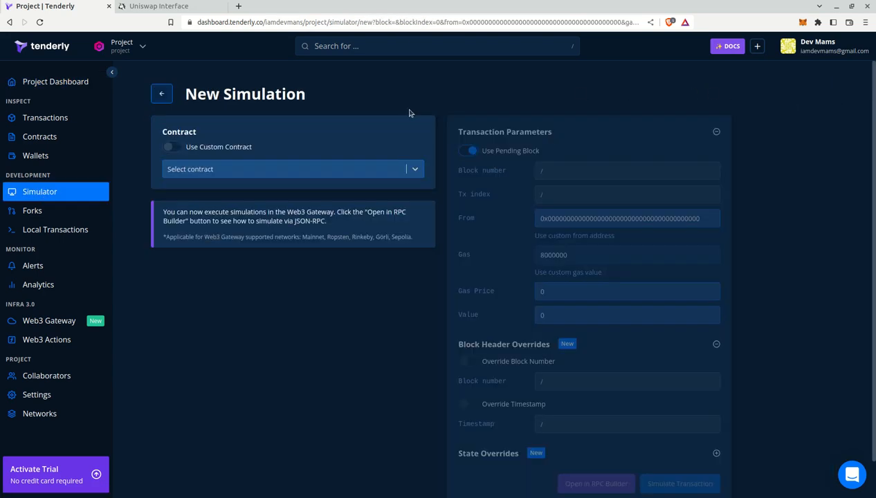
{"action": "left_click", "coordinate": [192, 146]}
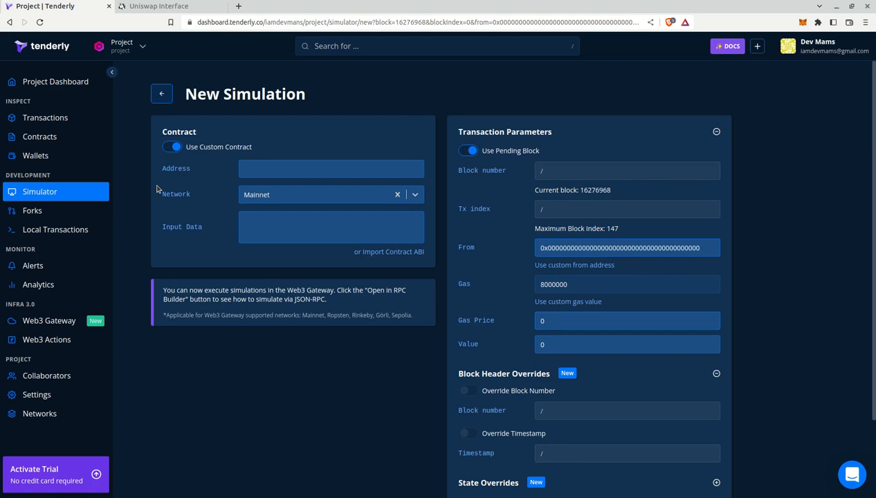
{"action": "left_click", "coordinate": [254, 171]}
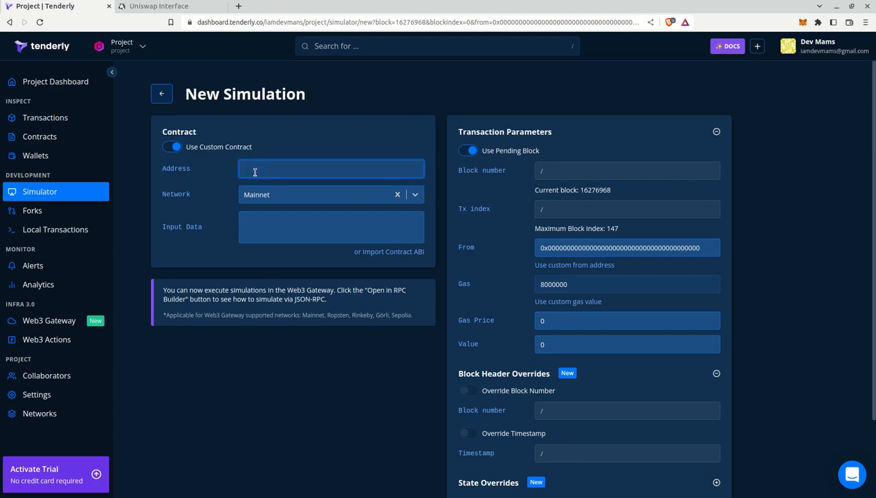
{"action": "left_click", "coordinate": [249, 223]}
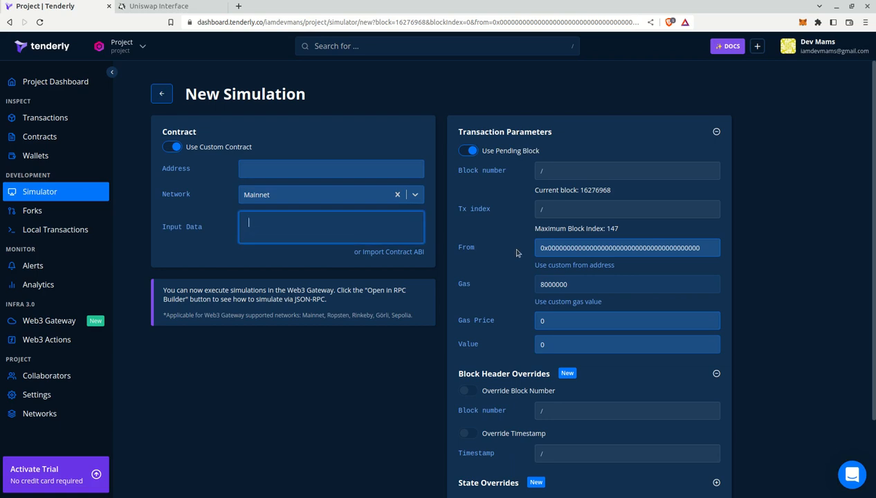
{"action": "left_click", "coordinate": [562, 248]}
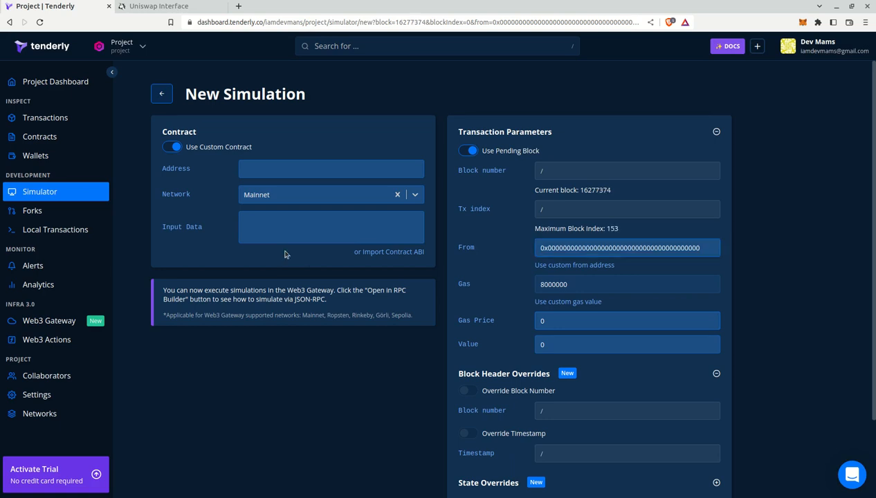
Enter 0.1 UNI to swap for about 0.0734 ETH and submit the swap on Uniswap
{"action": "left_click", "coordinate": [152, 8]}
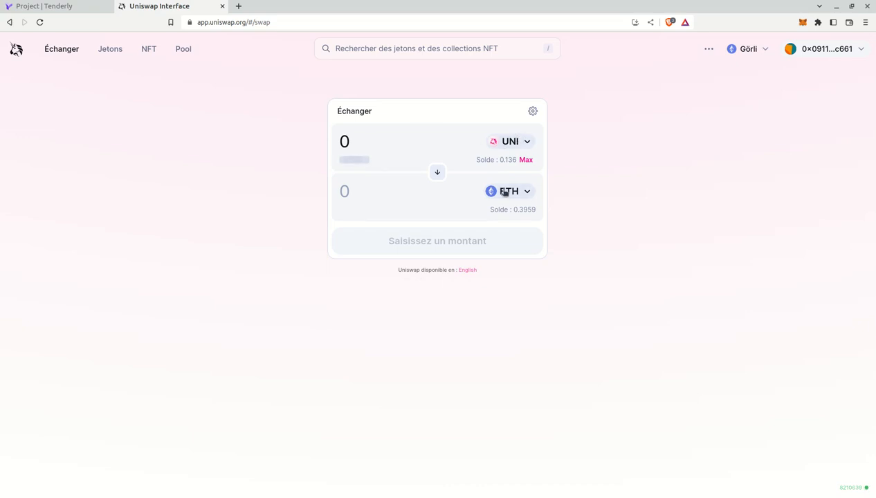
{"action": "left_click", "coordinate": [364, 135]}
{"action": "type", "text": ".1"}
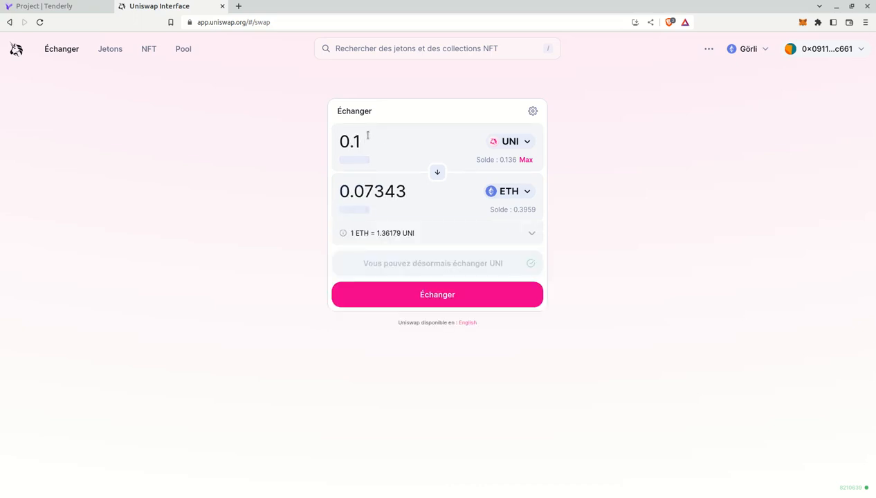
{"action": "left_click_drag", "start_coordinate": [358, 141], "coordinate": [339, 144]}
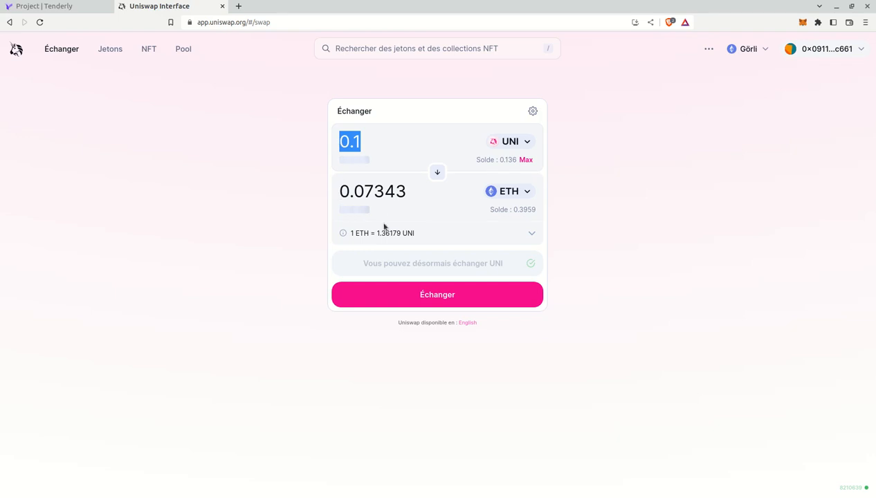
{"action": "left_click", "coordinate": [399, 296]}
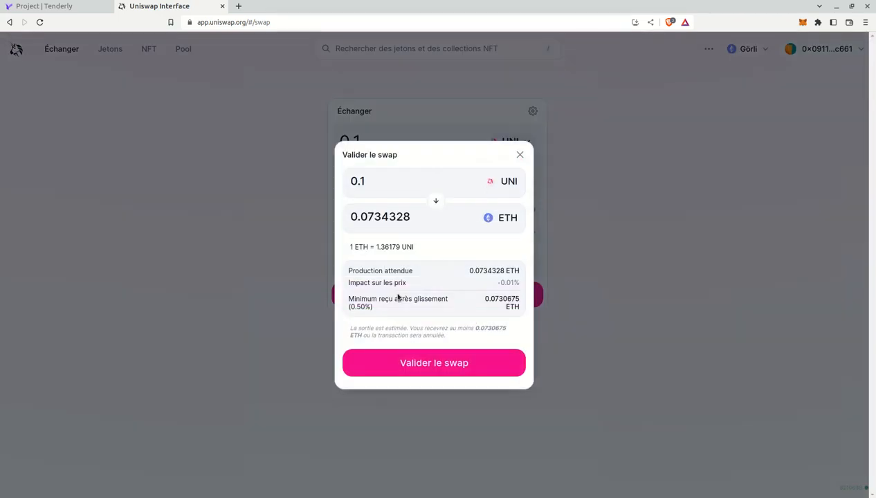
{"action": "left_click", "coordinate": [399, 365]}
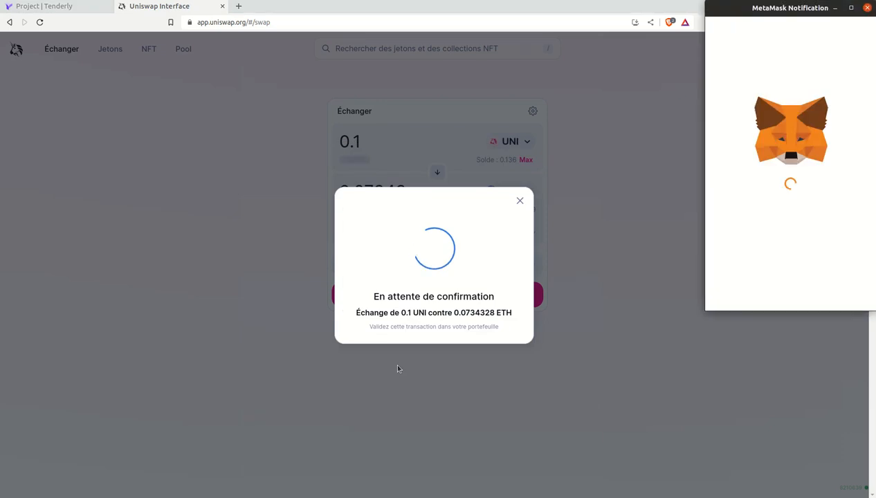
Move the MetaMask popup aside and check the recipient contract's full address
{"action": "left_click_drag", "start_coordinate": [780, 8], "coordinate": [694, 12]}
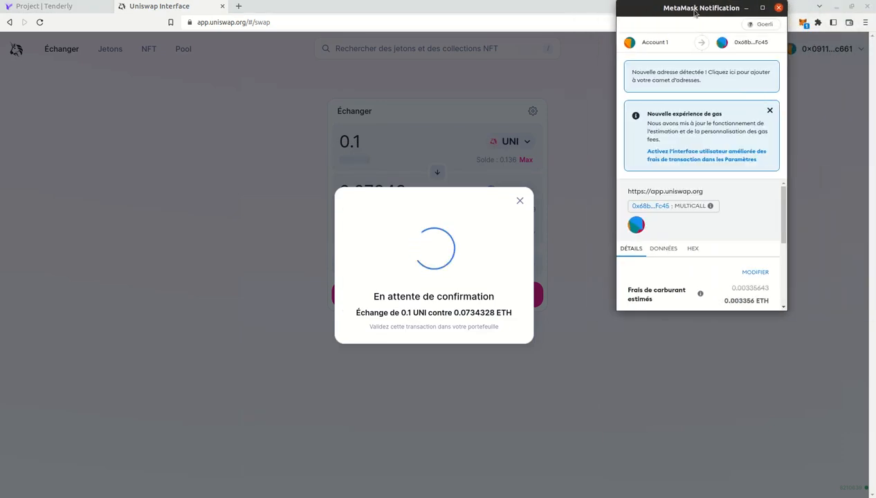
{"action": "left_click", "coordinate": [650, 206]}
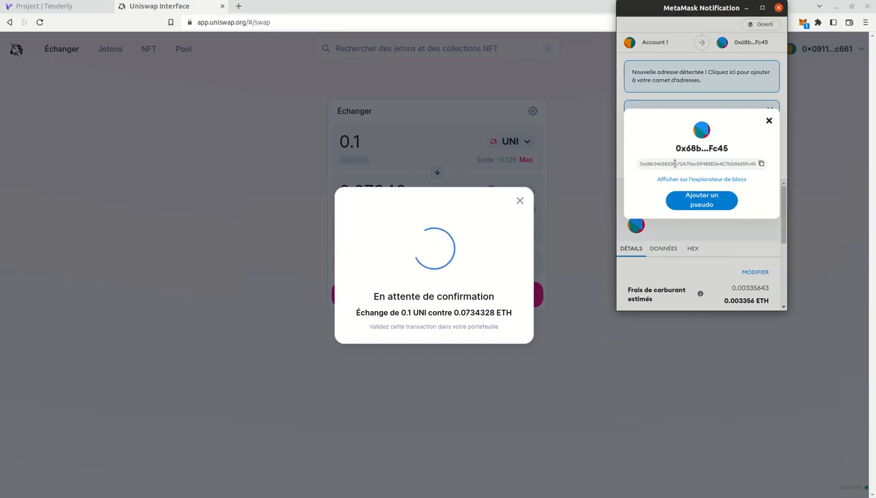
{"action": "left_click", "coordinate": [767, 122]}
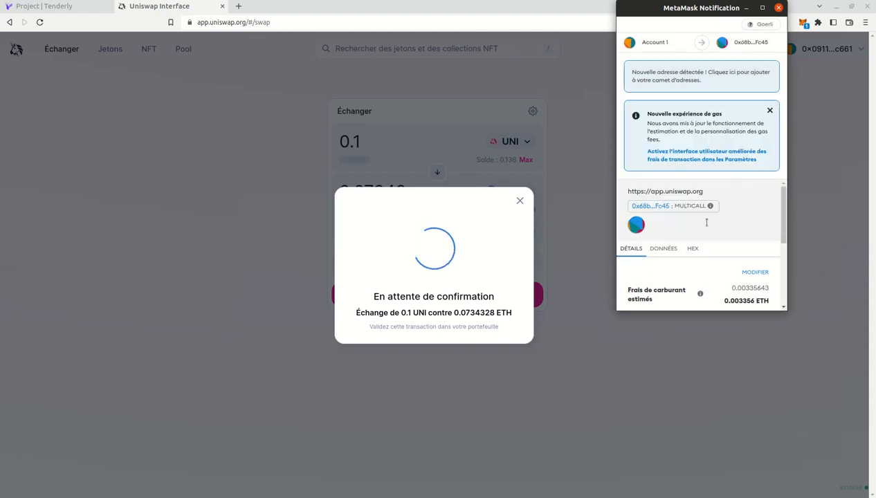
Copy the swap's raw hex data from MetaMask into Tenderly's Input Data box
{"action": "left_click", "coordinate": [692, 248]}
{"action": "scroll", "coordinate": [682, 221], "scroll_direction": "down", "scroll_amount": 3}
{"action": "scroll", "coordinate": [682, 221], "scroll_direction": "up", "scroll_amount": 5}
{"action": "scroll", "coordinate": [659, 245], "scroll_direction": "down", "scroll_amount": 3}
{"action": "triple_click", "coordinate": [668, 250]}
{"action": "key", "text": "ctrl+c"}
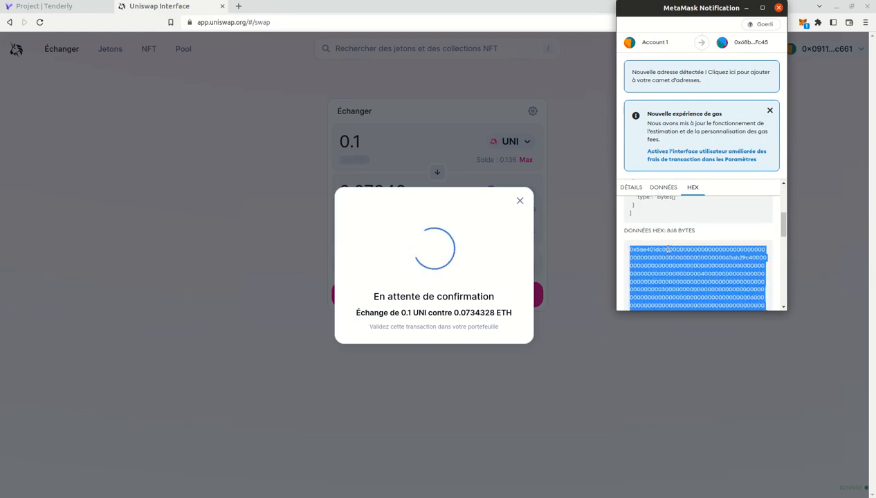
{"action": "left_click", "coordinate": [22, 7]}
{"action": "left_click", "coordinate": [275, 225]}
{"action": "key", "text": "ctrl+v"}
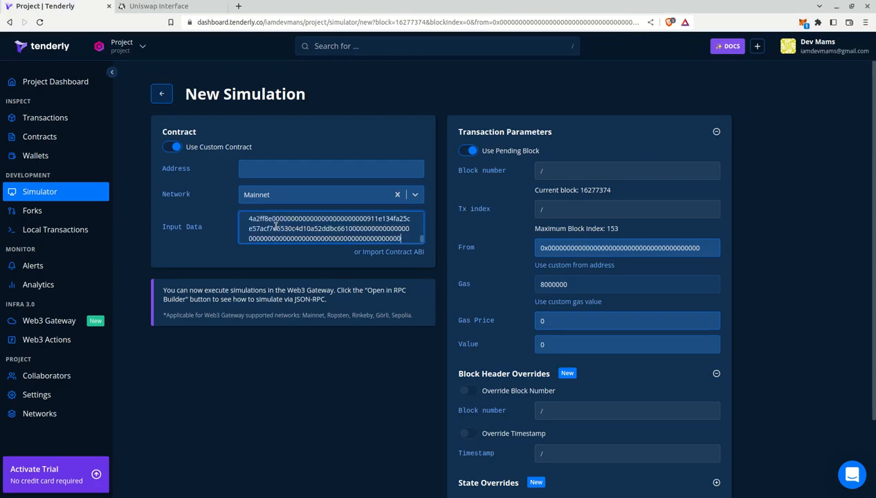
Paste the swap router address 0x68b3465833fb72A70ecDF485E0e4C7bD8665Fc45 into Tenderly's Address field
{"action": "left_click", "coordinate": [153, 7]}
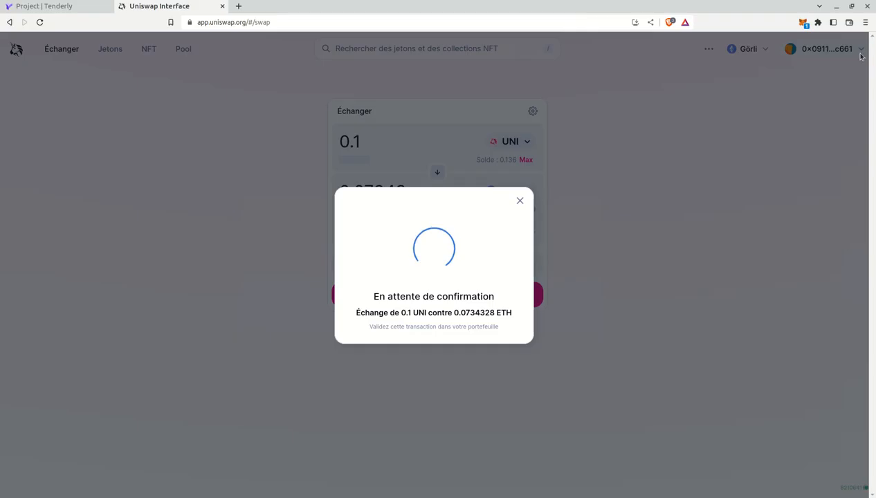
{"action": "left_click", "coordinate": [803, 24]}
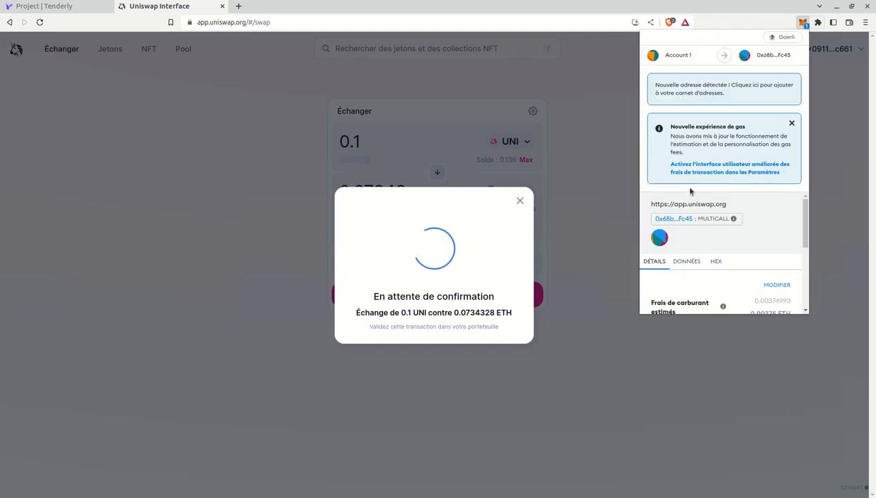
{"action": "left_click", "coordinate": [673, 219]}
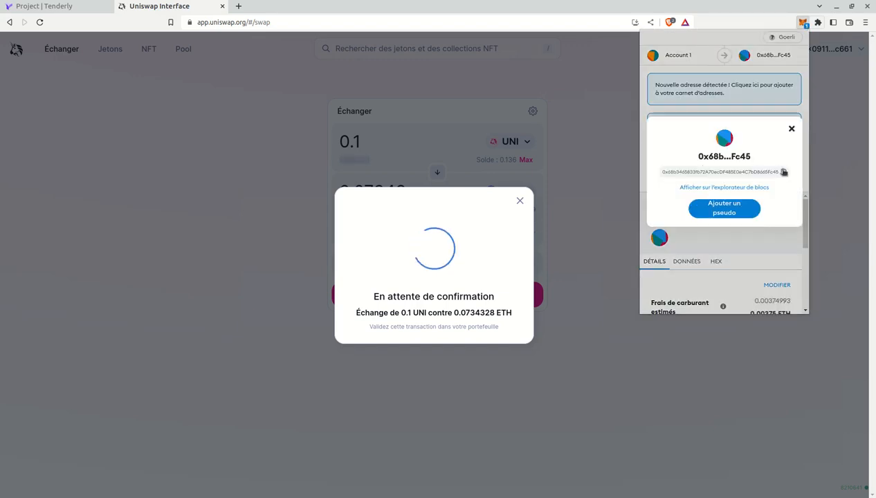
{"action": "left_click", "coordinate": [41, 5]}
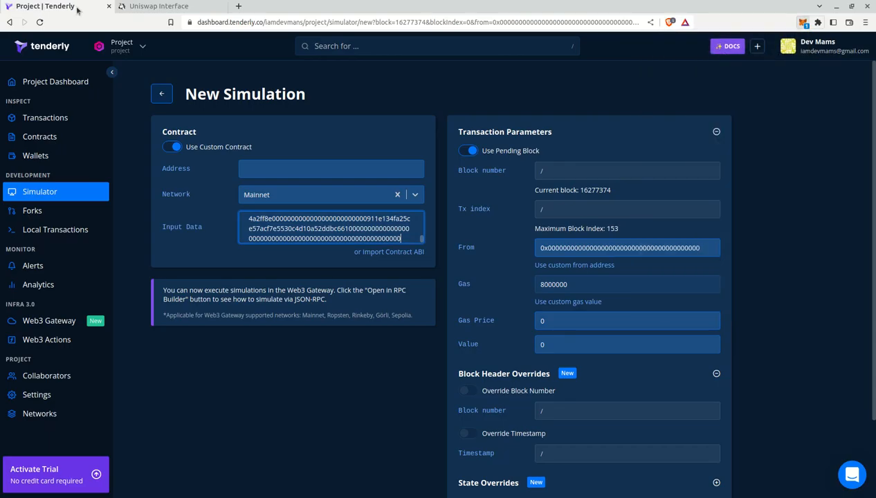
{"action": "left_click", "coordinate": [374, 174]}
{"action": "type", "text": "0x68b3465833fb72A70ecDF485E0e4C7bD8665Fc45"}
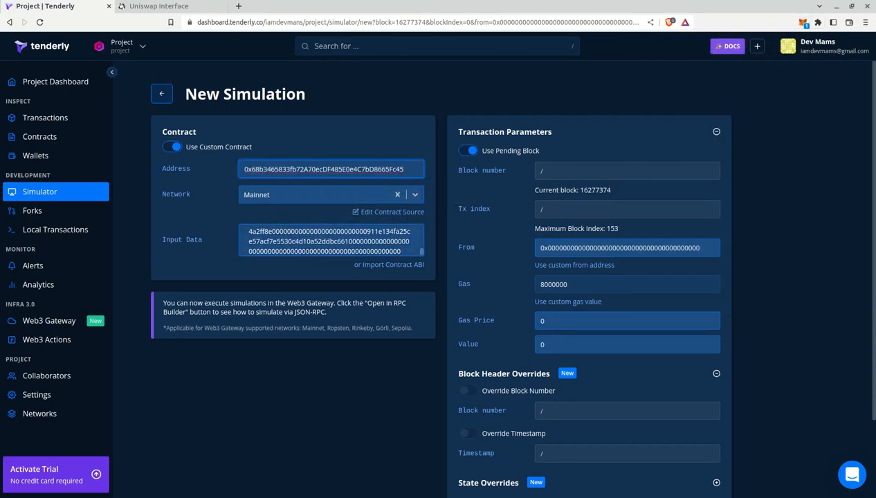
Copy the MetaMask Account 1 address for use as the sender
{"action": "left_click", "coordinate": [164, 6]}
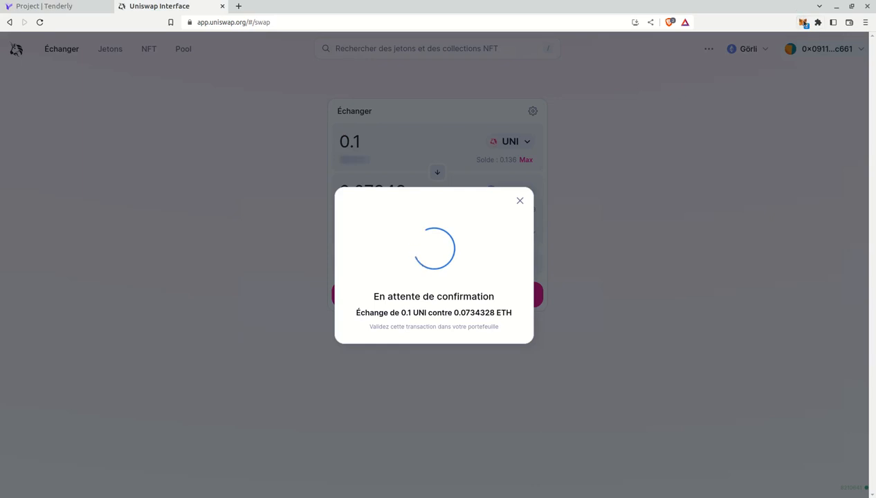
{"action": "left_click", "coordinate": [802, 22]}
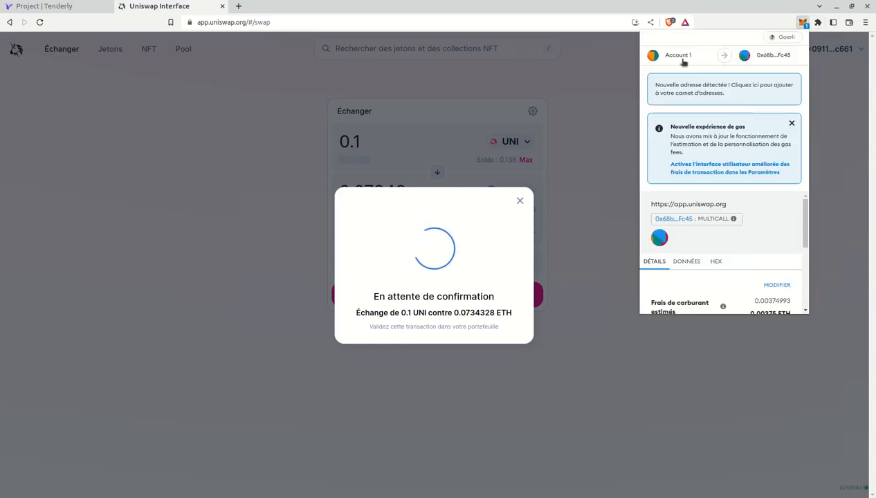
{"action": "left_click", "coordinate": [683, 62]}
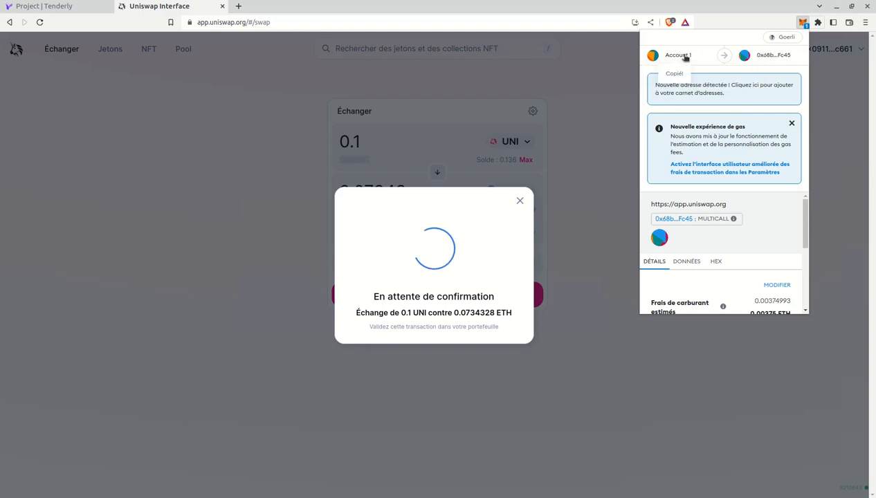
{"action": "left_click", "coordinate": [39, 8]}
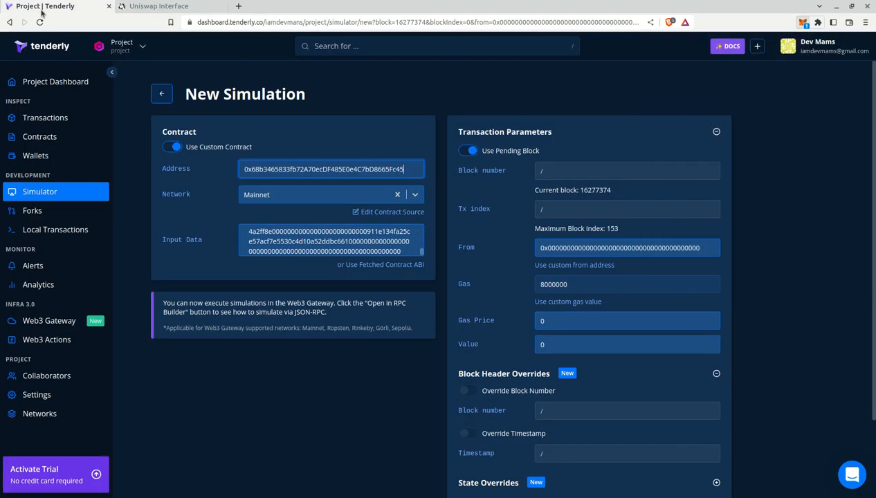
Replace the all-zero From address with the wallet's account address
{"action": "left_click", "coordinate": [549, 240]}
{"action": "key", "text": "ctrl+a"}
{"action": "type", "text": "0x0911e134FA25ce57aCF7E5530c4D10a52DdBc661"}
{"action": "left_click", "coordinate": [159, 6]}
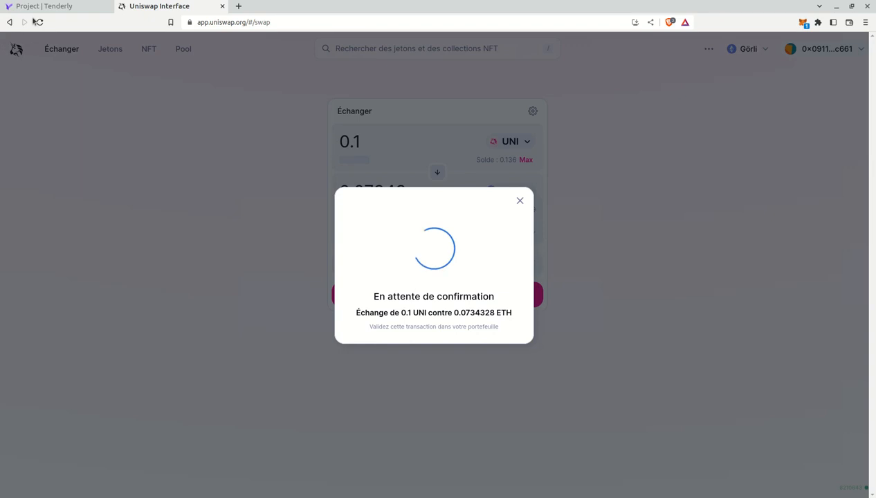
{"action": "left_click", "coordinate": [57, 7]}
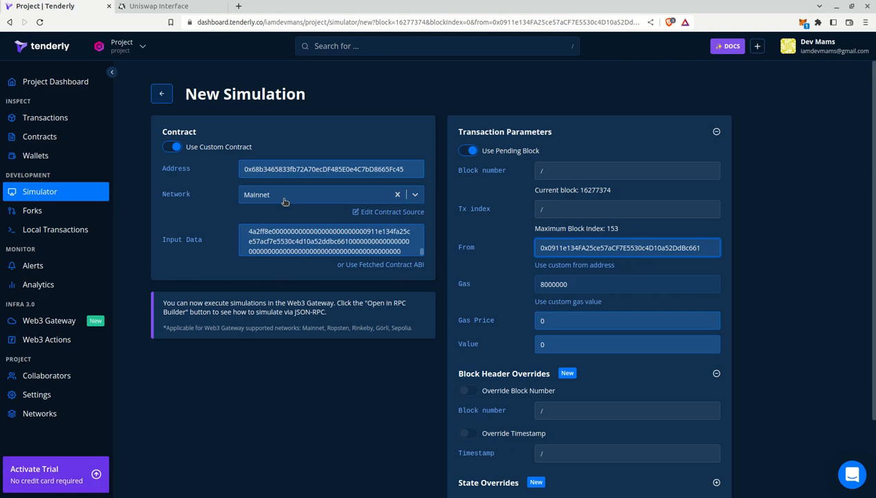
Switch the simulation network from Mainnet to Görli
{"action": "left_click", "coordinate": [415, 199]}
{"action": "left_click", "coordinate": [279, 295]}
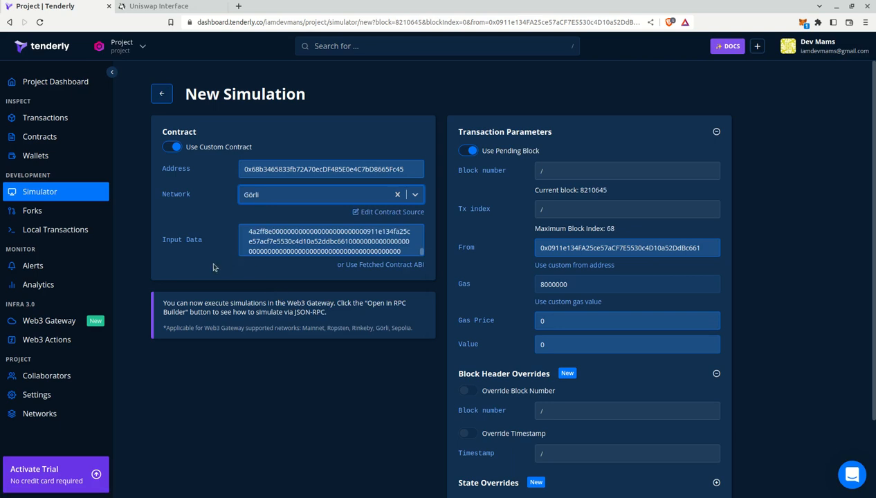
{"action": "scroll", "coordinate": [215, 264], "scroll_direction": "down", "scroll_amount": 3}
{"action": "scroll", "coordinate": [217, 265], "scroll_direction": "up", "scroll_amount": 3}
{"action": "scroll", "coordinate": [218, 265], "scroll_direction": "down", "scroll_amount": 3}
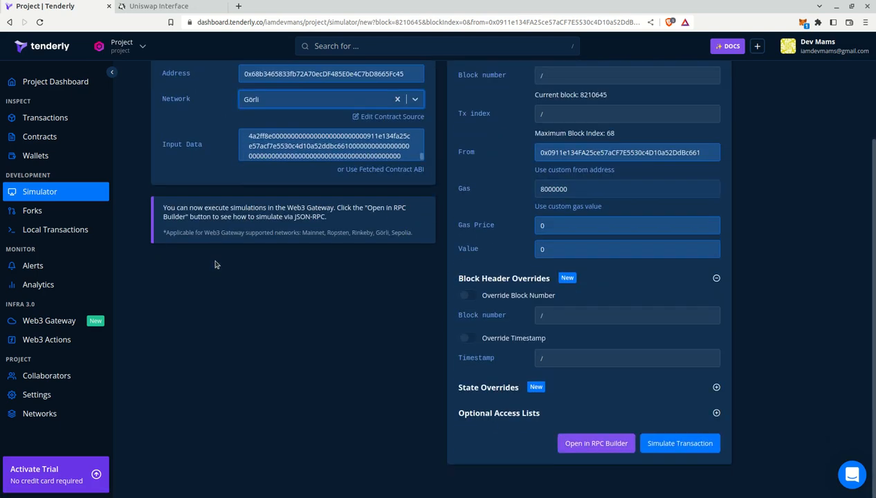
Run the simulation, review its trace at block 8210645, and list contracts Uni, SwapRouter02, WETH9
{"action": "left_click", "coordinate": [697, 445]}
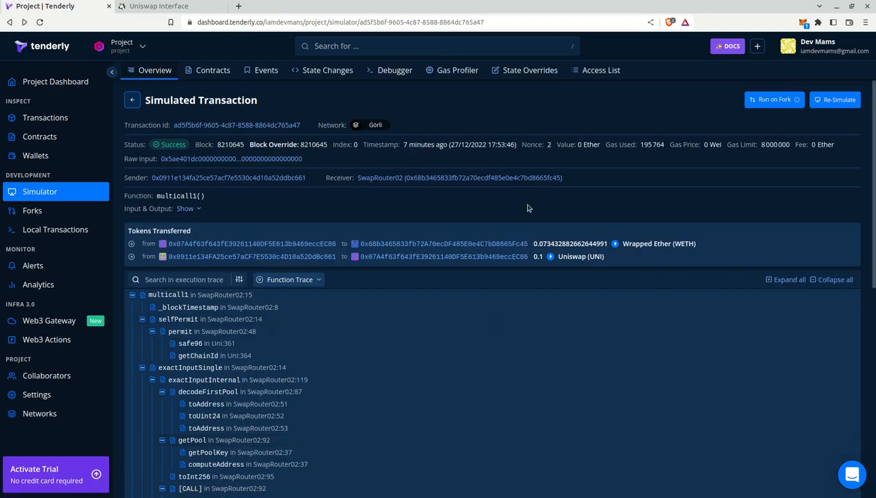
{"action": "scroll", "coordinate": [381, 220], "scroll_direction": "down", "scroll_amount": 1}
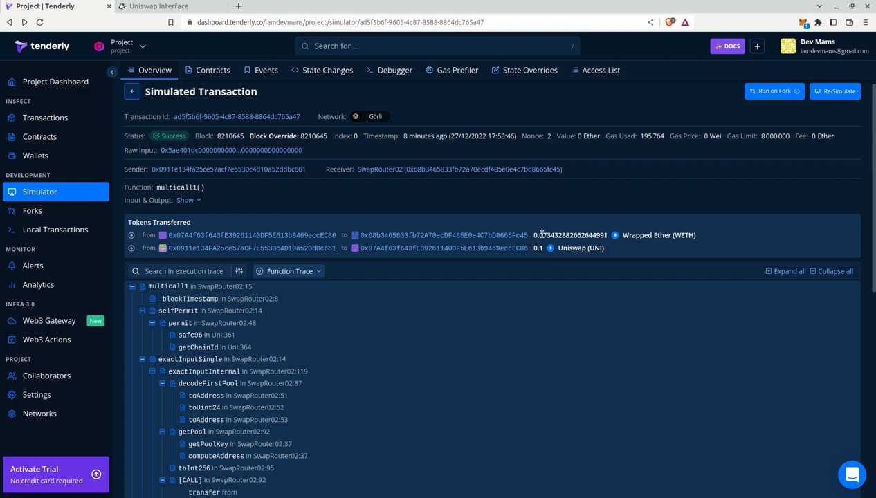
{"action": "scroll", "coordinate": [504, 209], "scroll_direction": "down", "scroll_amount": 1}
{"action": "scroll", "coordinate": [504, 209], "scroll_direction": "down", "scroll_amount": 3}
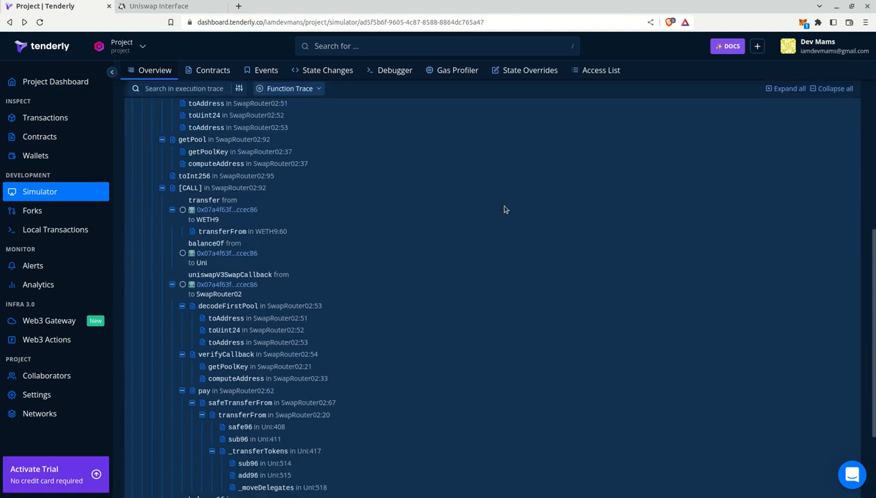
{"action": "scroll", "coordinate": [504, 209], "scroll_direction": "up", "scroll_amount": 4}
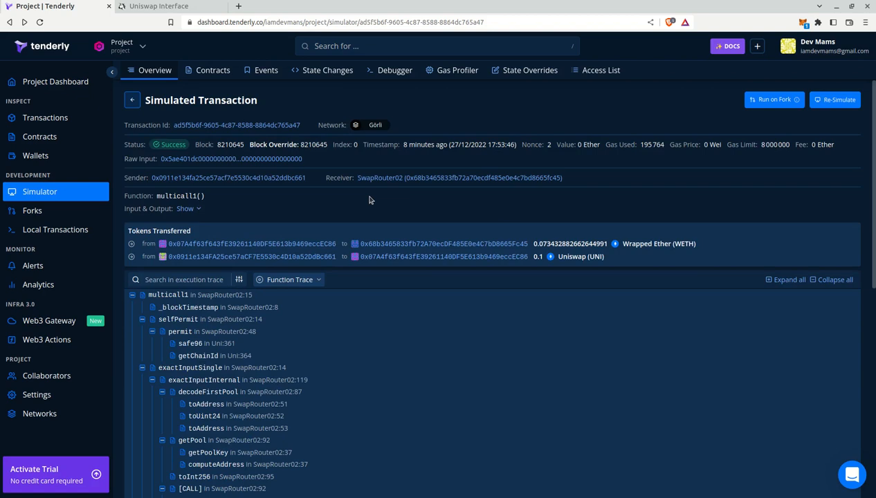
{"action": "double_click", "coordinate": [219, 143]}
{"action": "left_click", "coordinate": [216, 71]}
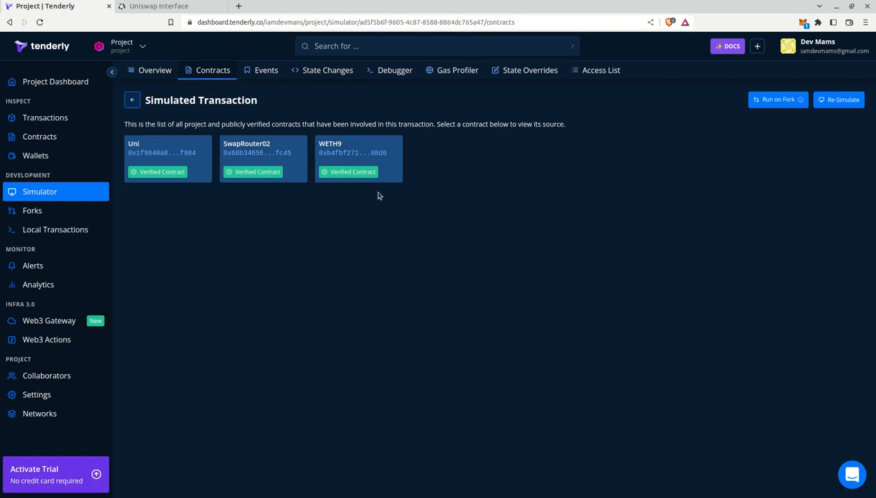
Show the Gas Profiler's breakdown of 195,764 gas and read the permit call's usage
{"action": "left_click", "coordinate": [454, 71]}
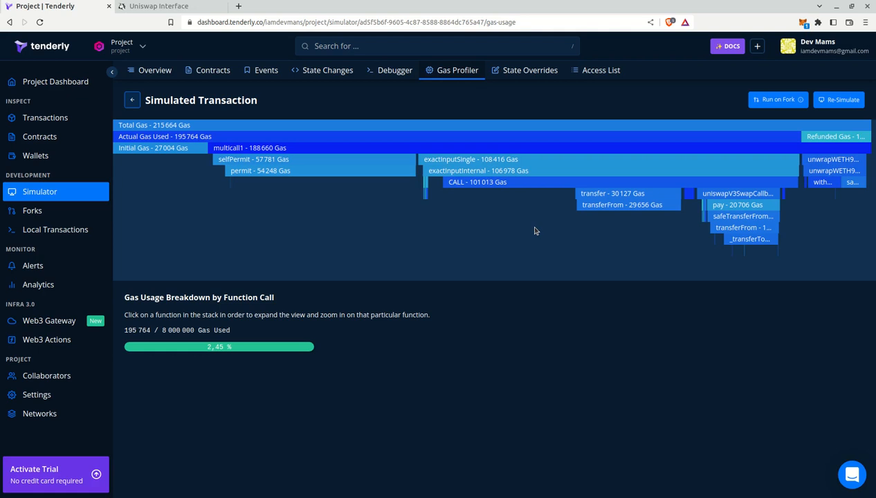
{"action": "mouse_move", "coordinate": [358, 177]}
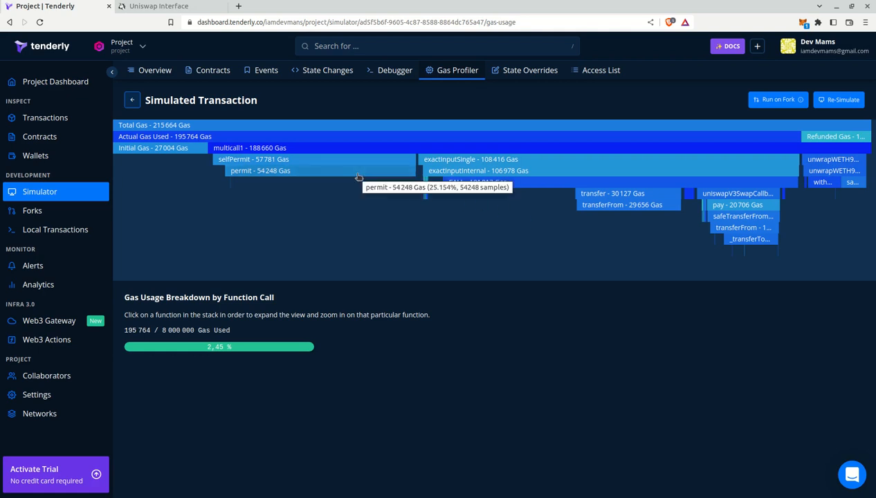